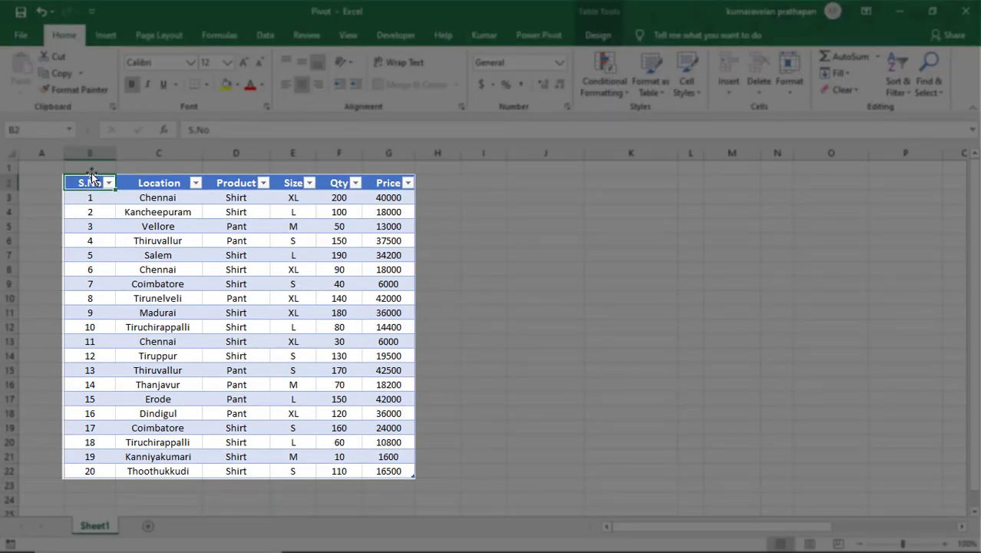
pyautogui.click(107, 36)
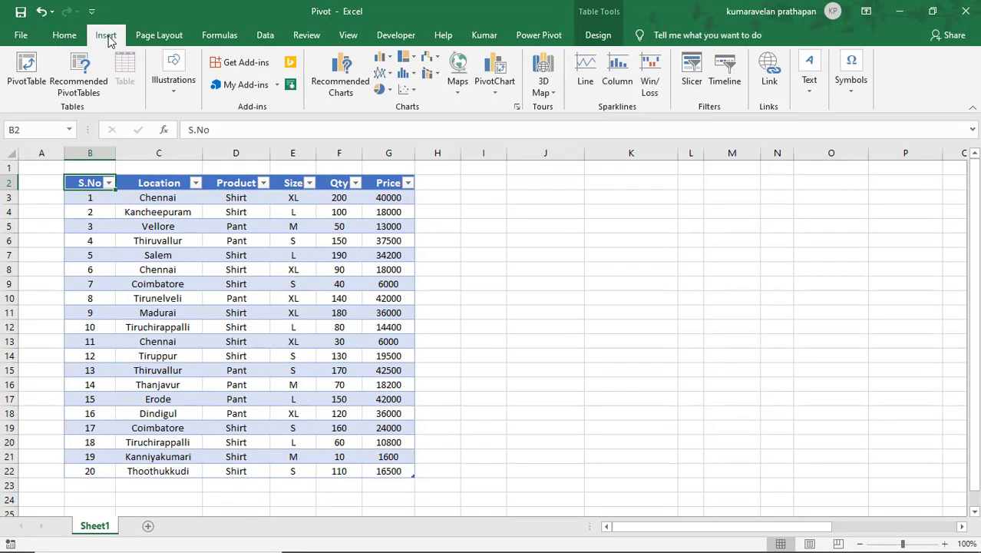
pyautogui.click(30, 86)
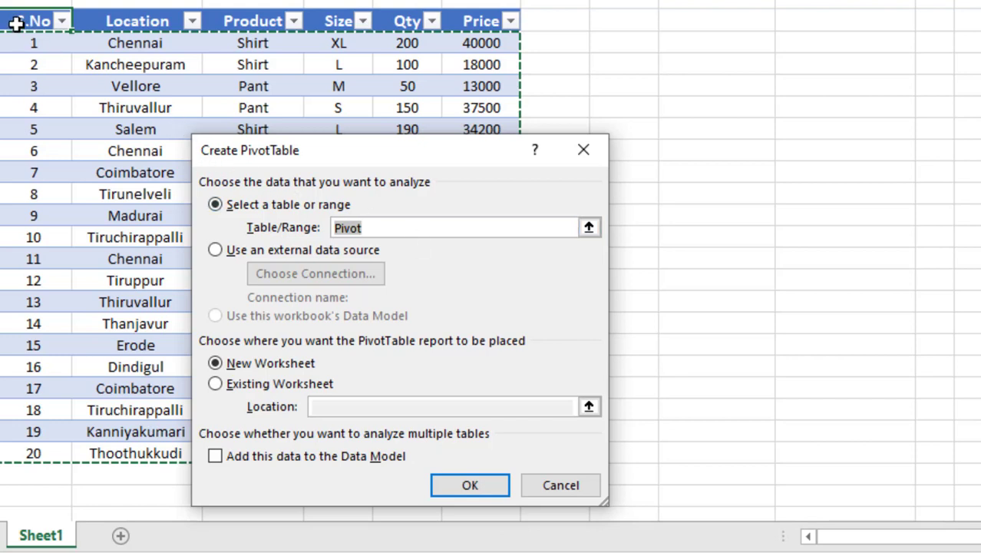
pyautogui.moveTo(16, 21); pyautogui.dragTo(444, 445)
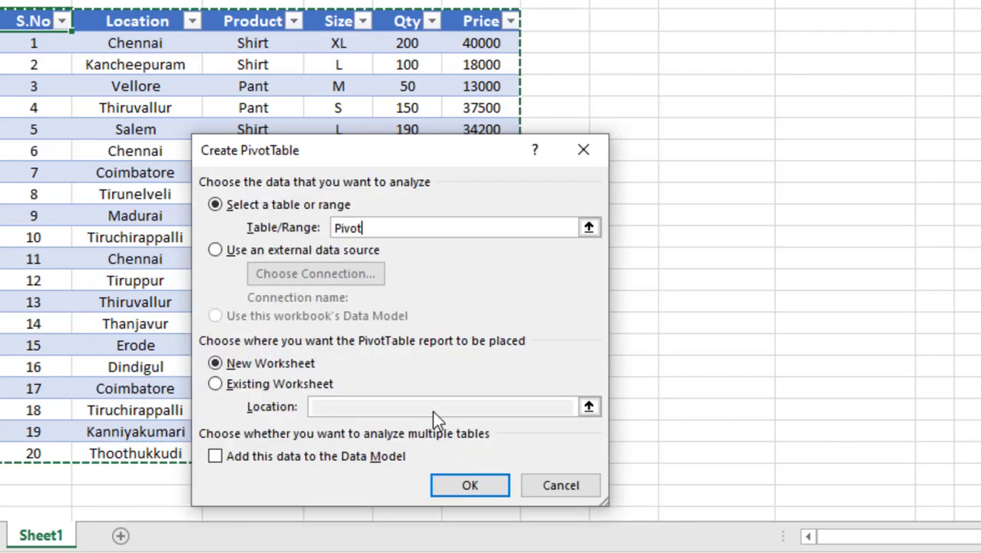
pyautogui.click(588, 227)
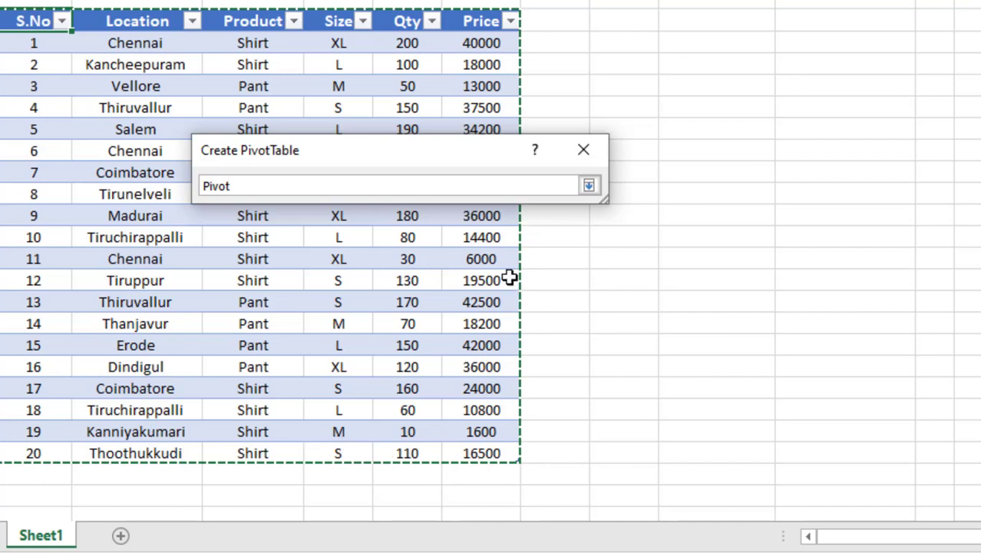
pyautogui.click(589, 185)
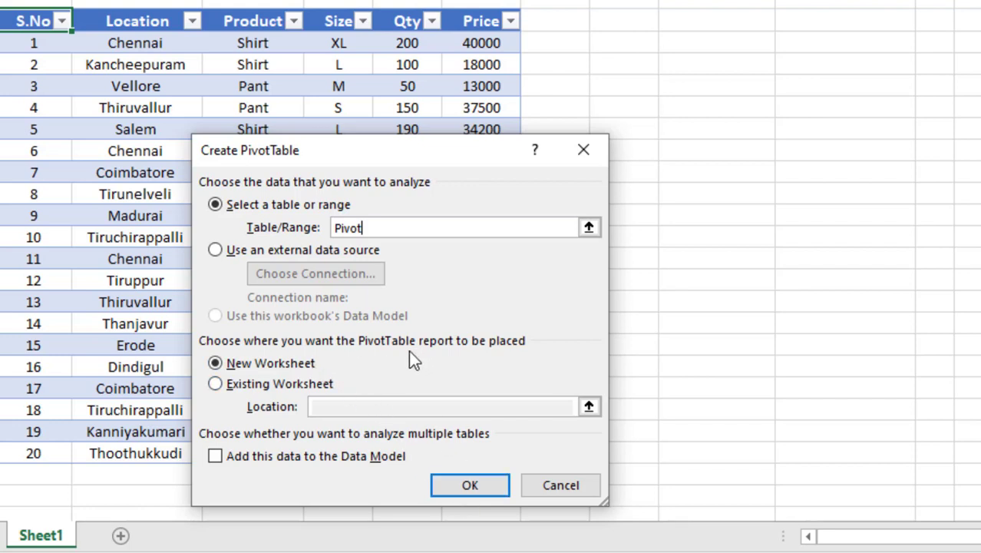
pyautogui.click(283, 387)
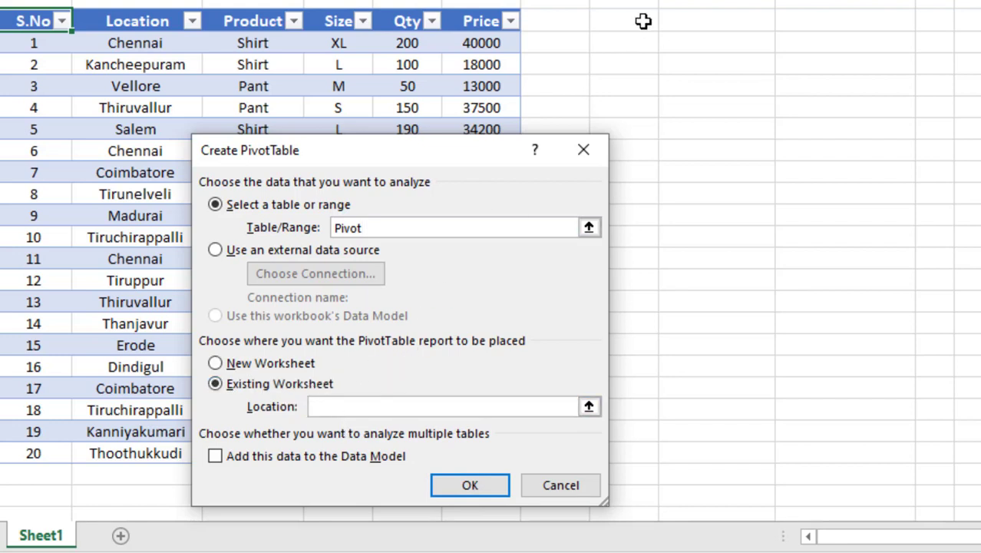
pyautogui.click(722, 16)
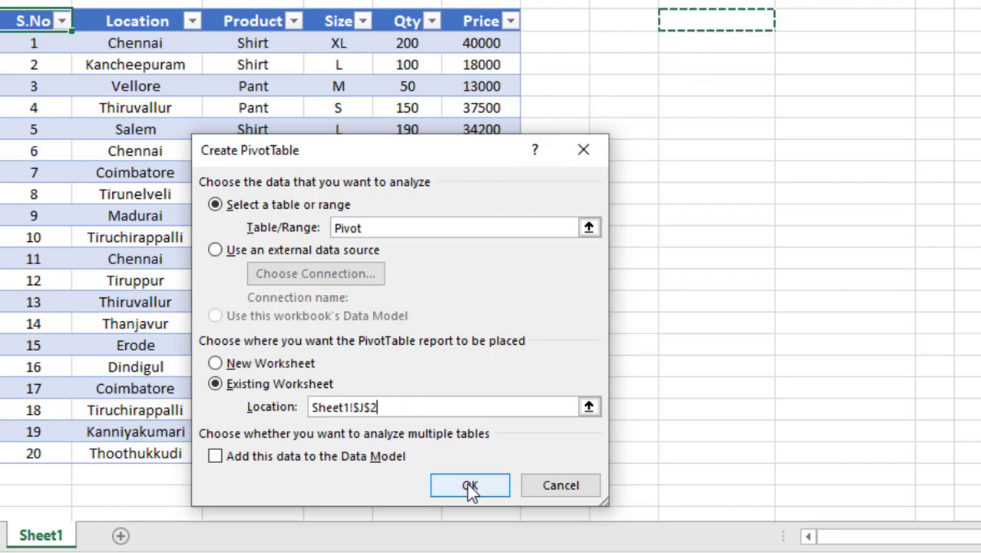
pyautogui.click(538, 491)
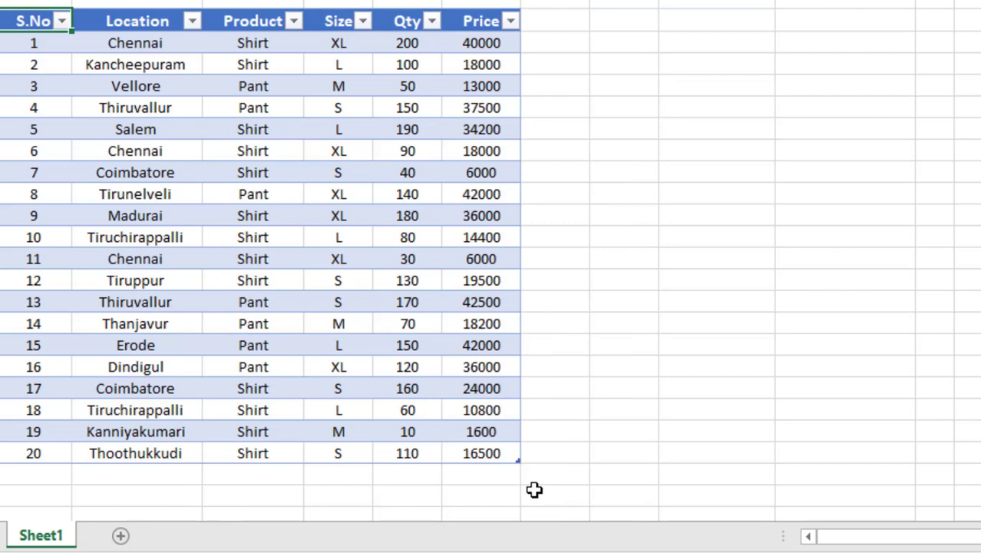
# Step: Create a PivotTable with the PivotTable and PivotChart Wizard from range $B$2:$G$22, placed on the existing worksheet at Sheet1!$J$2
pyautogui.hotkey('alt', 'd')
pyautogui.press('p')
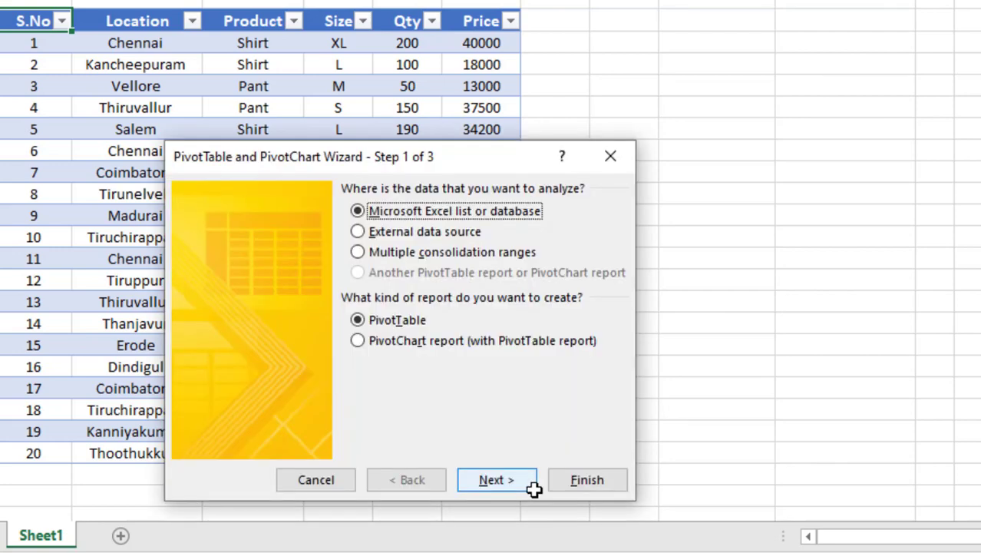
pyautogui.click(500, 480)
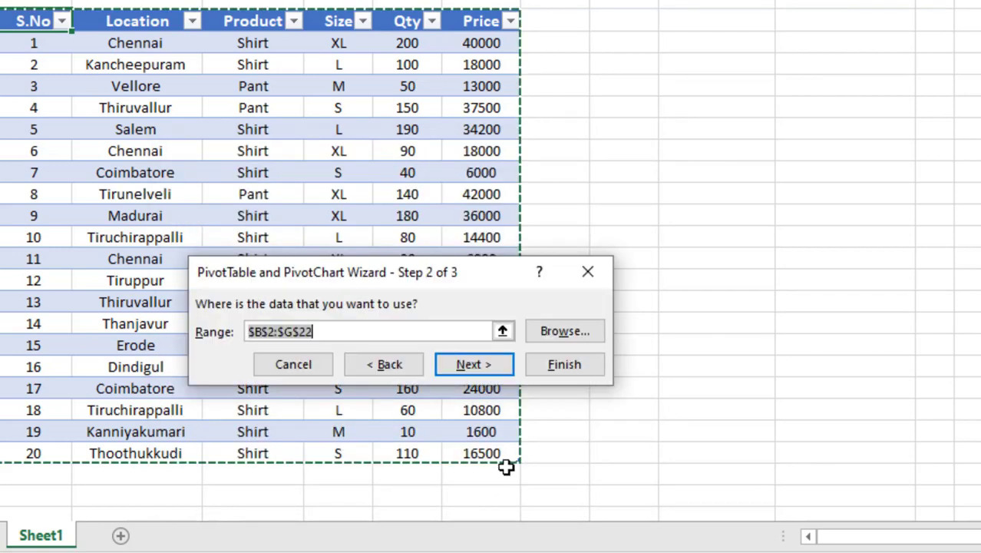
pyautogui.click(481, 362)
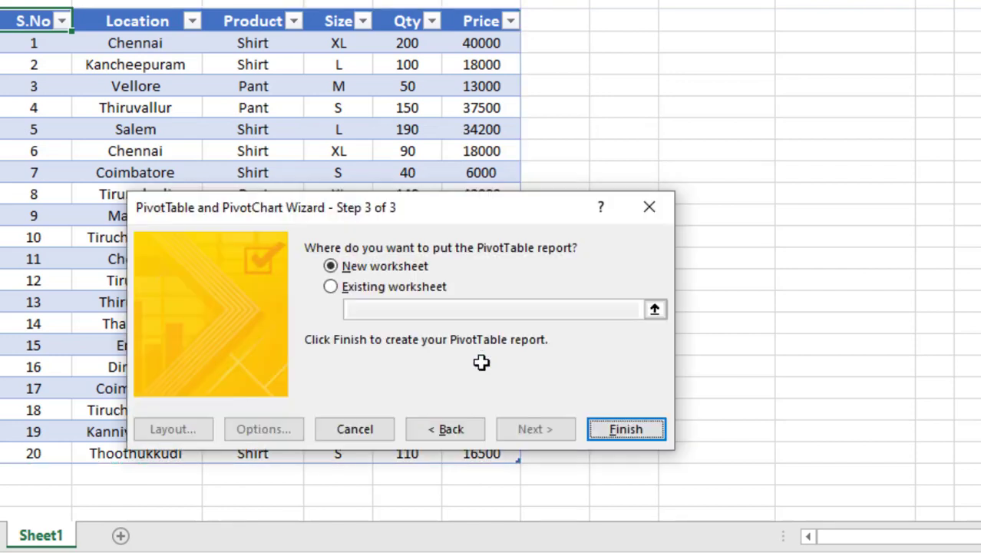
pyautogui.click(383, 286)
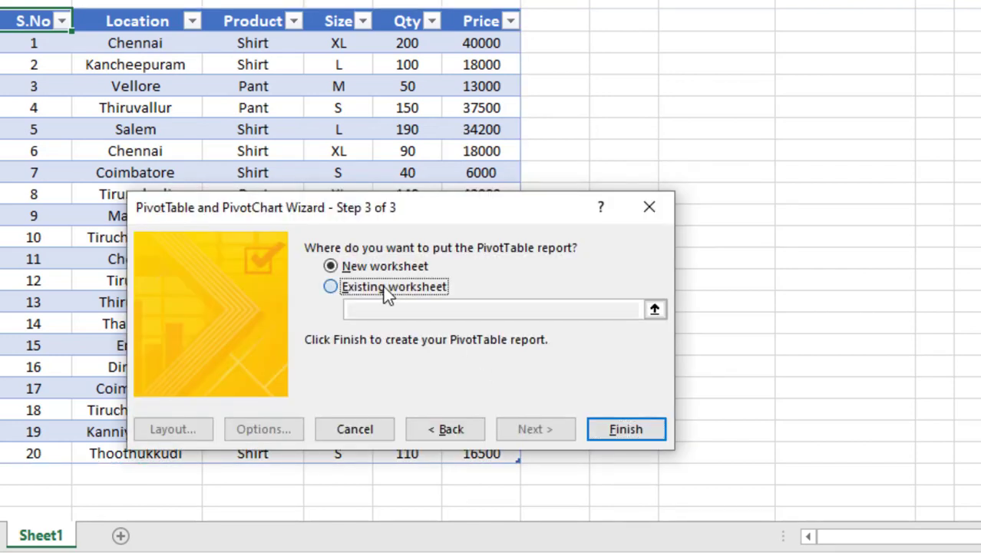
pyautogui.click(680, 20)
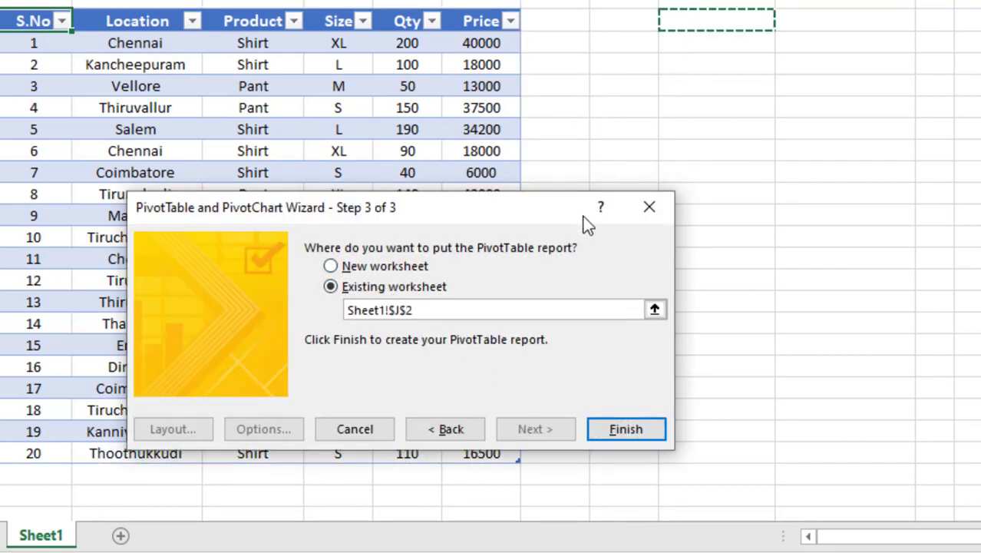
pyautogui.click(598, 429)
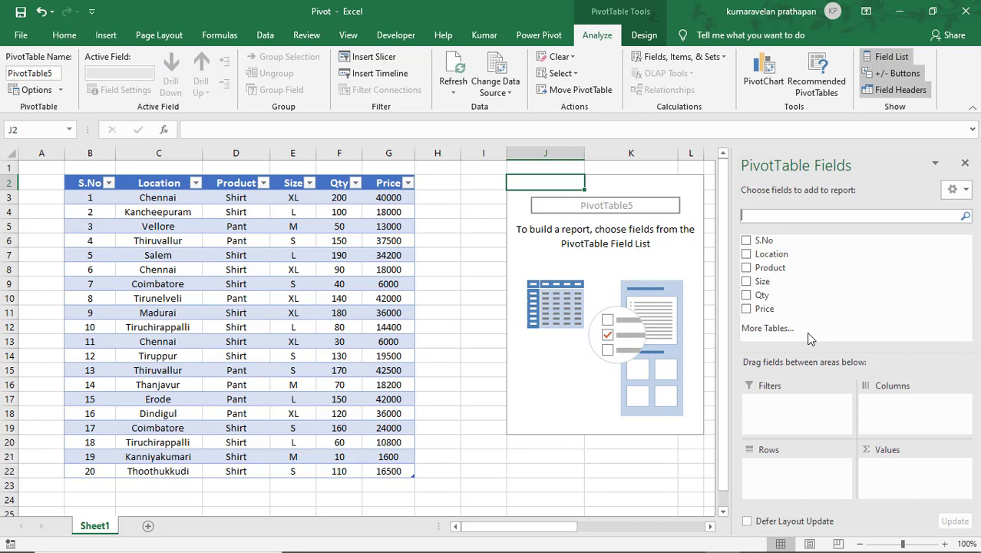
# Step: Lay out the PivotTable with Product in Columns, Size in Rows and Qty in Values
pyautogui.moveTo(776, 268); pyautogui.dragTo(899, 407)
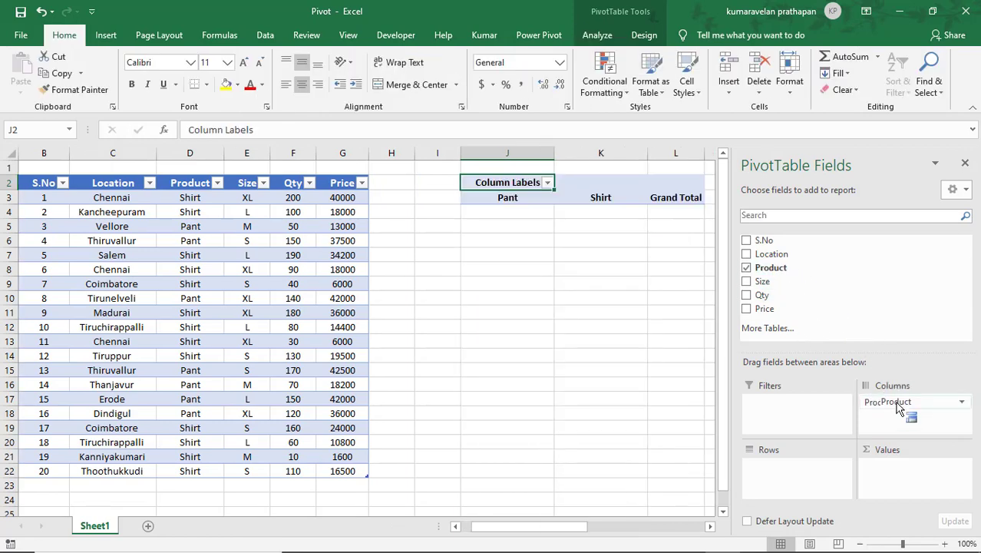
pyautogui.moveTo(580, 529); pyautogui.dragTo(604, 533)
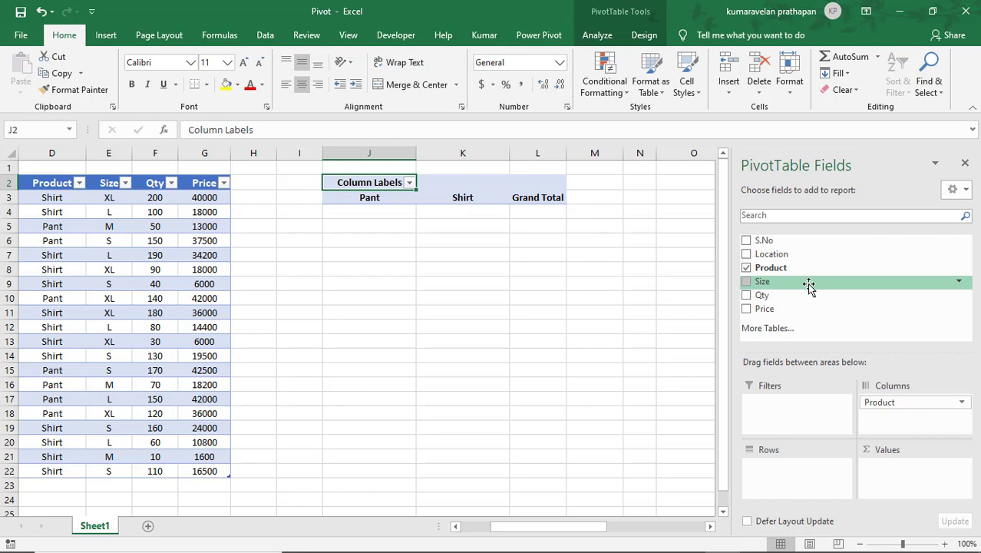
pyautogui.moveTo(809, 285); pyautogui.dragTo(795, 491)
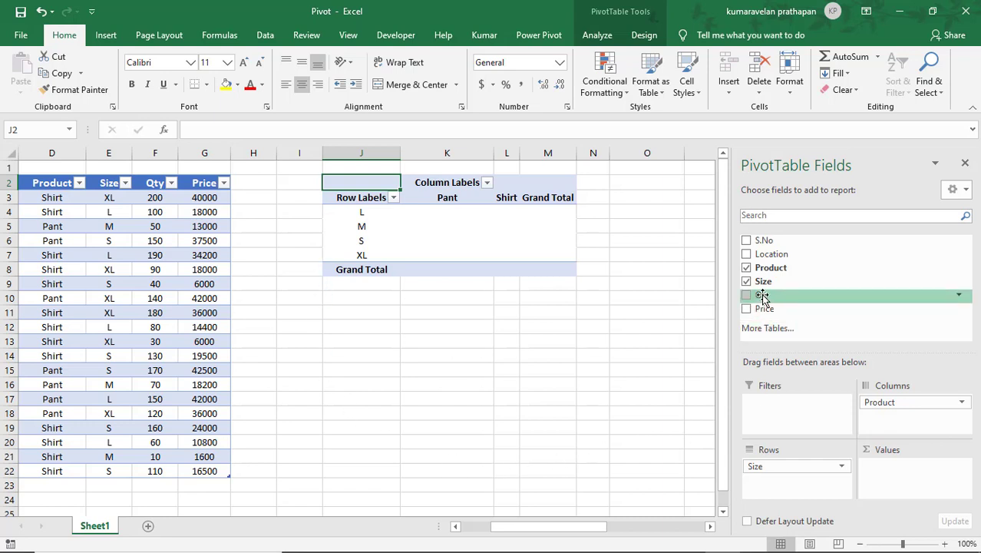
pyautogui.moveTo(762, 298); pyautogui.dragTo(872, 476)
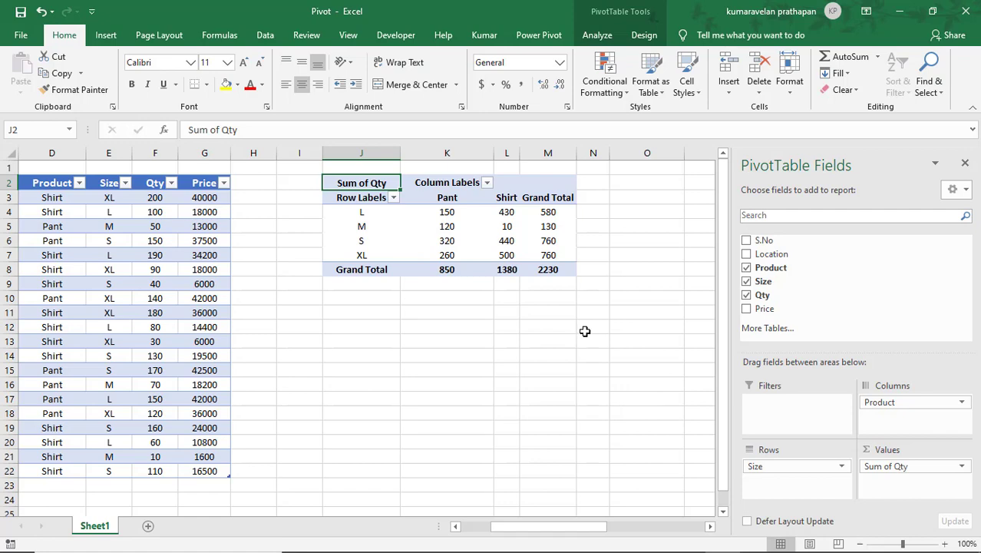
# Step: Append a row to the end of the source table with S.No 21, Location Arani, Product Shirt, Size M and Qty 150
pyautogui.hscroll(-3, 586, 329)
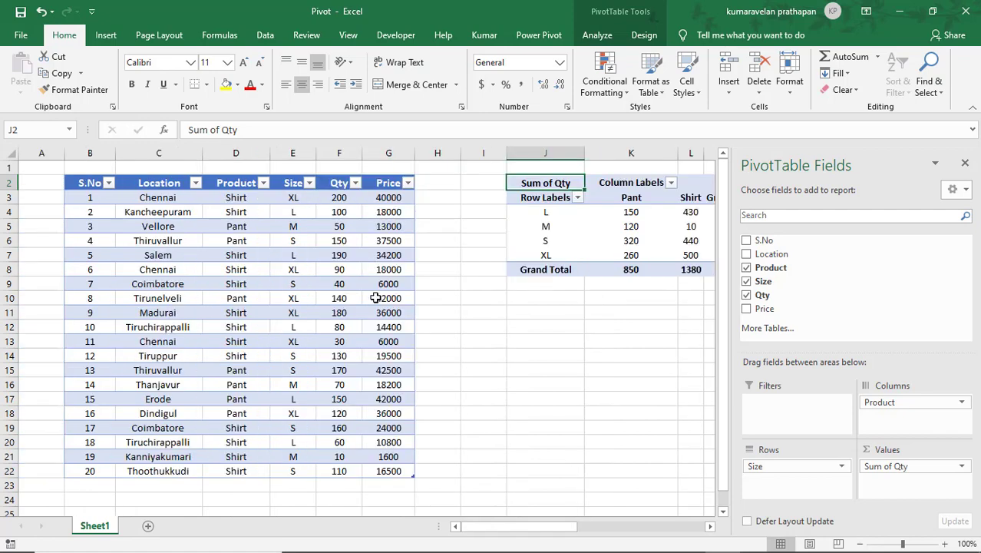
pyautogui.click(403, 471)
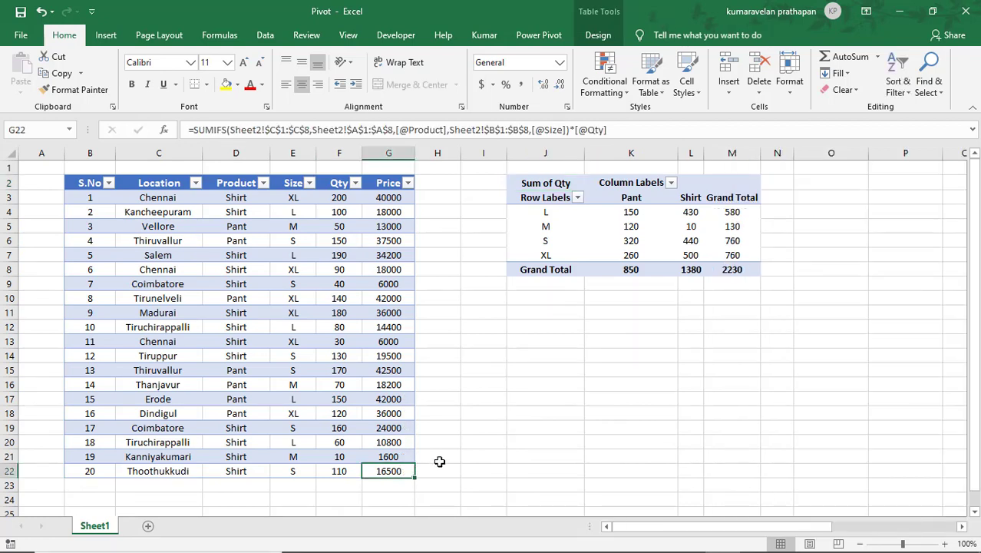
pyautogui.press('Tab')
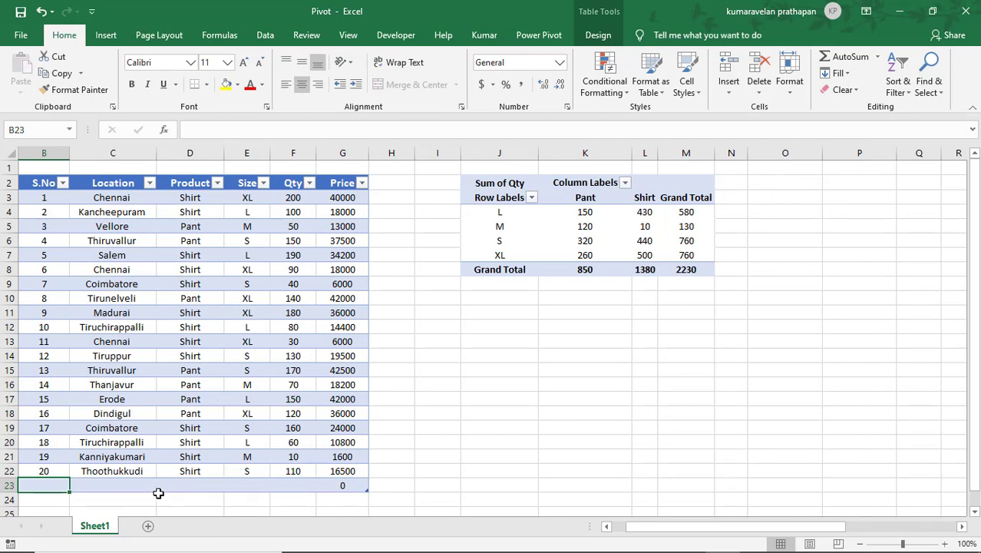
pyautogui.write('21')
pyautogui.press('Tab')
pyautogui.write('Arani')
pyautogui.press('Tab')
pyautogui.write('Shirt')
pyautogui.press('Tab')
pyautogui.write('M')
pyautogui.press('Tab')
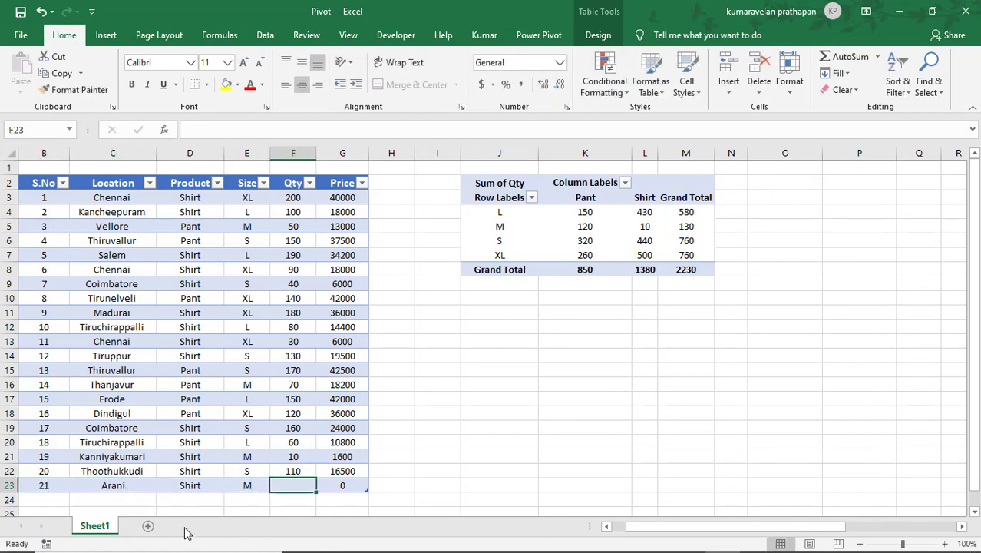
pyautogui.write('150')
pyautogui.press('Return')
# Step: Refresh the PivotTable to bring in the newly added source row
pyautogui.click(684, 184)
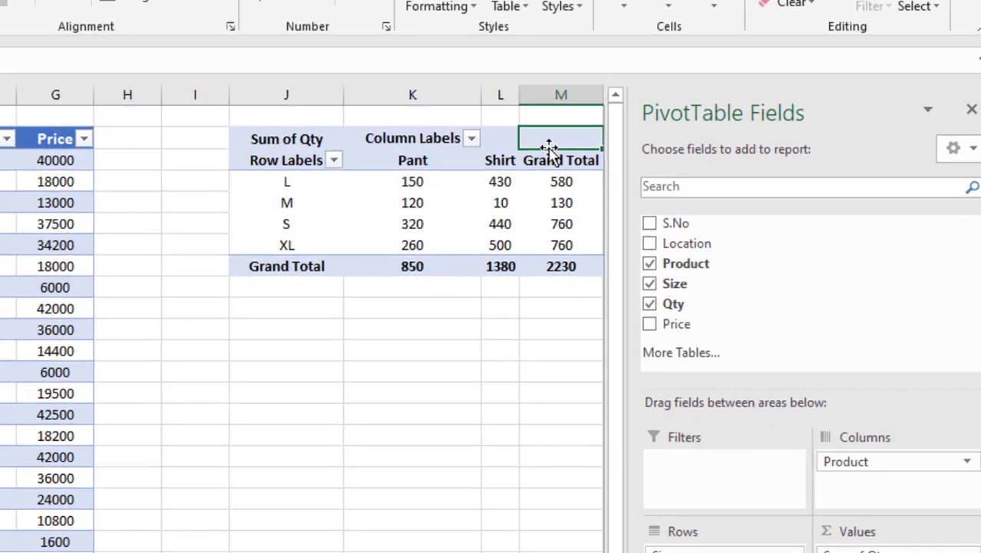
pyautogui.rightClick(645, 172)
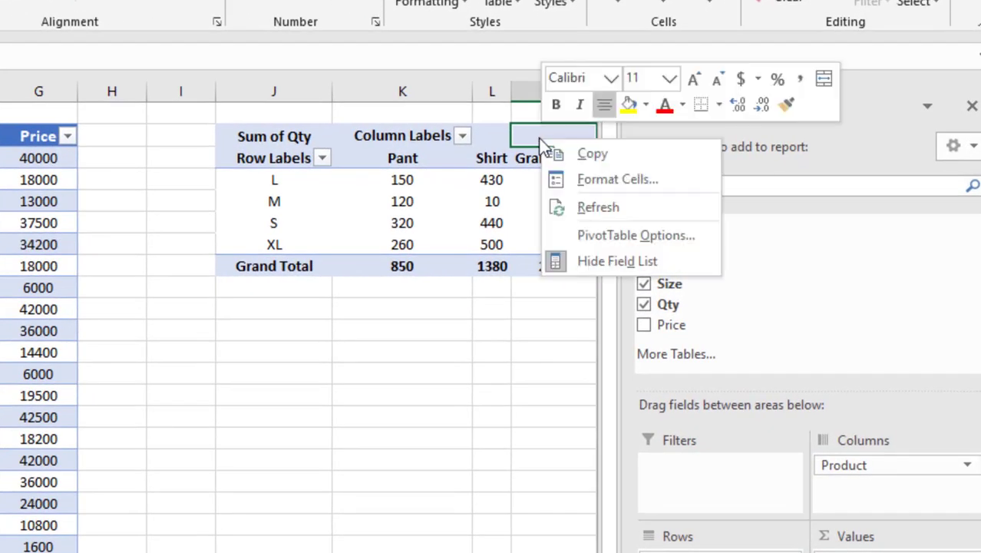
pyautogui.click(593, 206)
pyautogui.click(479, 201)
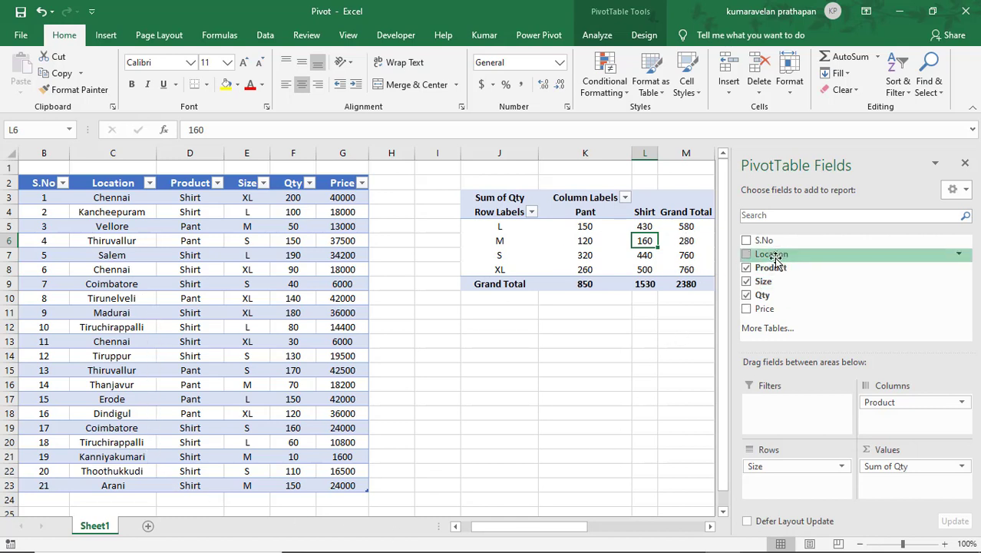
# Step: Add Location as a report filter and exclude Kanniyakumari, Tirunelveli and Thoothukkudi using multiple-item selection
pyautogui.moveTo(773, 260); pyautogui.dragTo(792, 413)
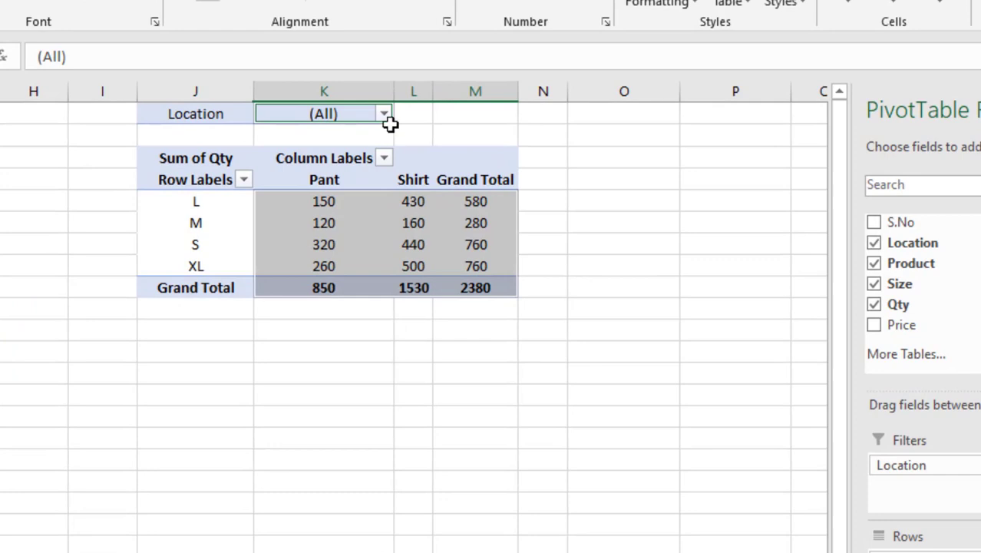
pyautogui.click(383, 113)
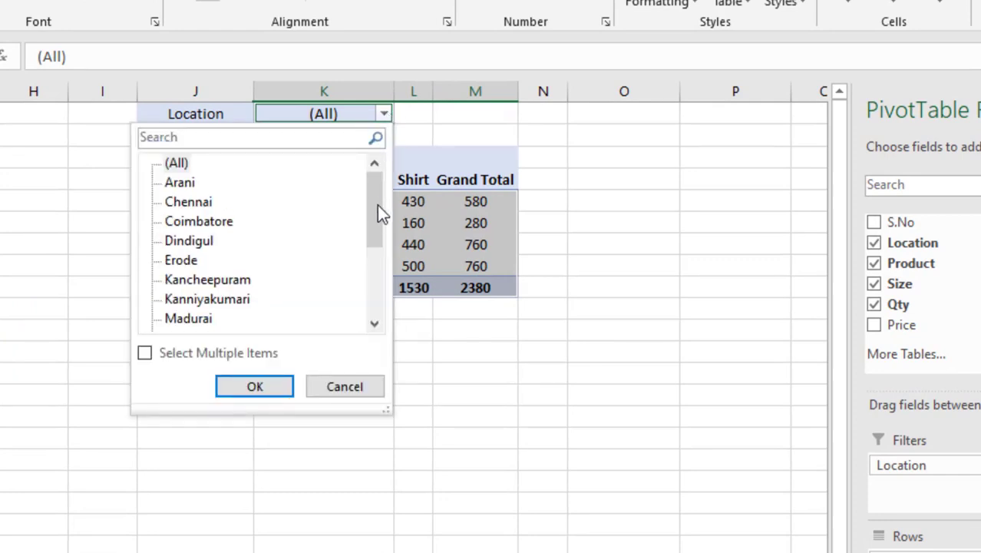
pyautogui.moveTo(381, 211); pyautogui.dragTo(377, 219)
pyautogui.click(144, 354)
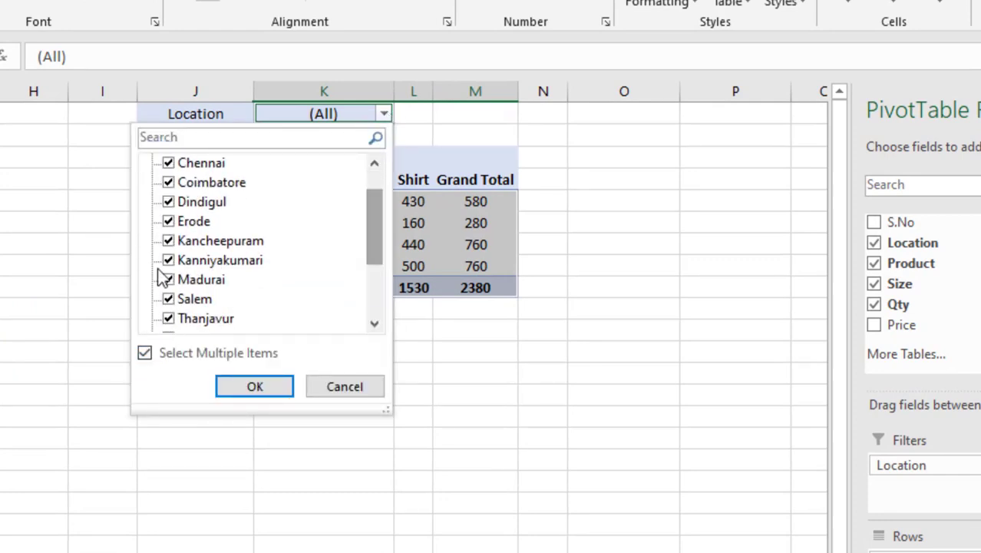
pyautogui.click(168, 260)
pyautogui.scroll(-2, 366, 256)
pyautogui.click(174, 281)
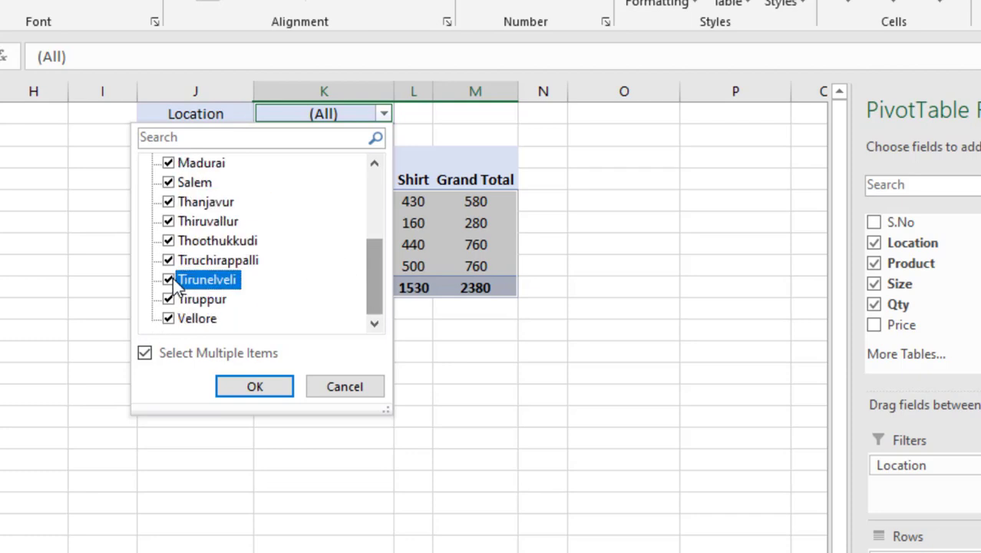
pyautogui.click(169, 241)
pyautogui.click(252, 388)
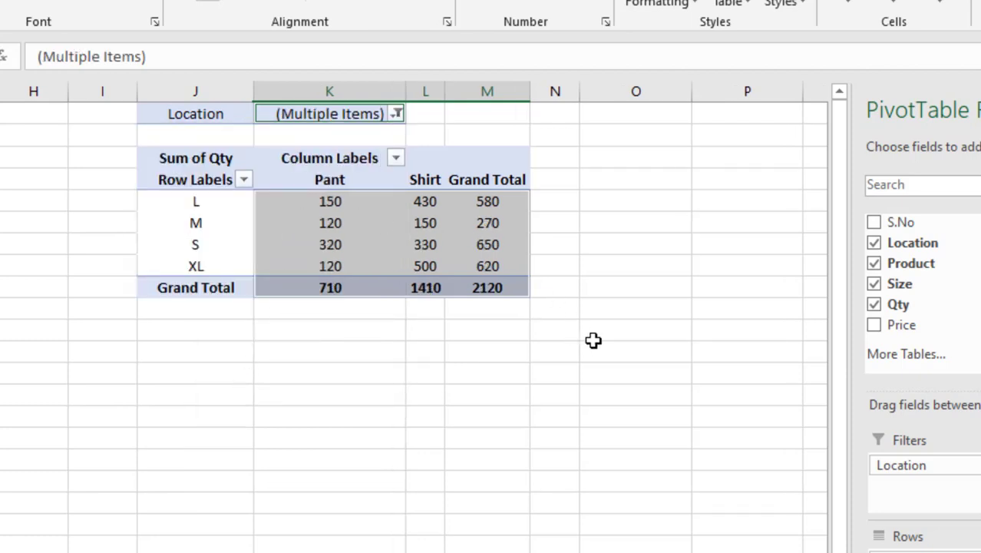
pyautogui.click(626, 327)
# Step: Move Location from Filters into Rows below Size, and move Product from Columns to Filters
pyautogui.click(506, 166)
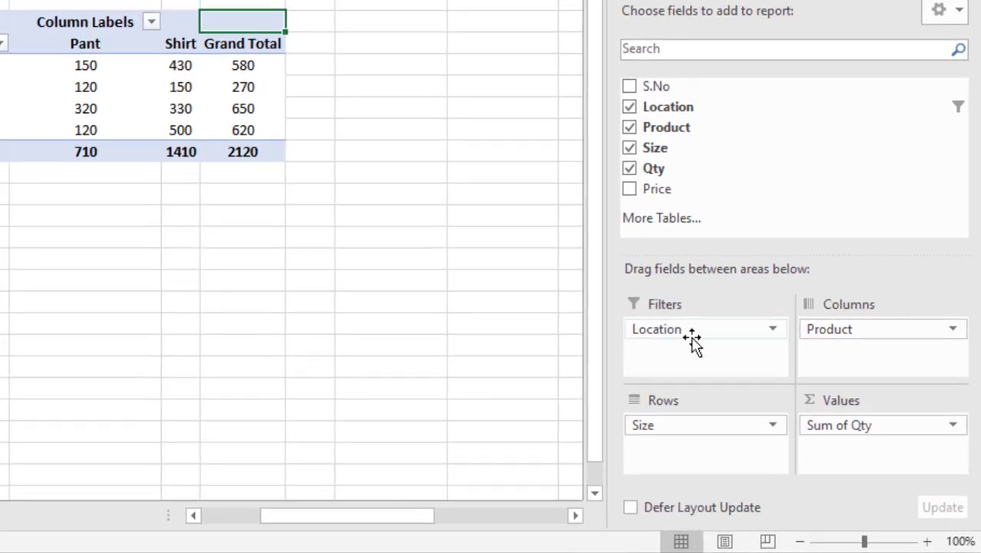
pyautogui.moveTo(697, 332); pyautogui.dragTo(697, 455)
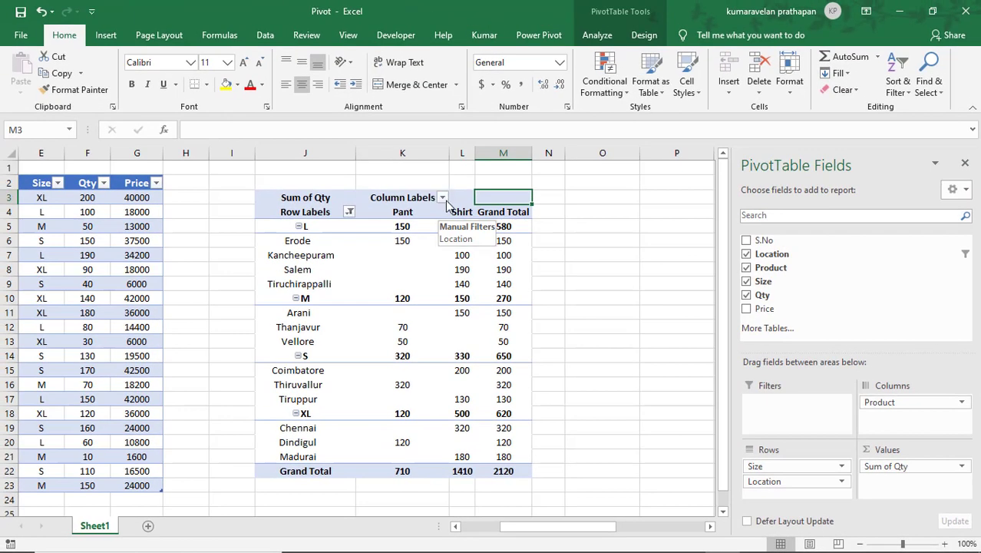
pyautogui.click(443, 198)
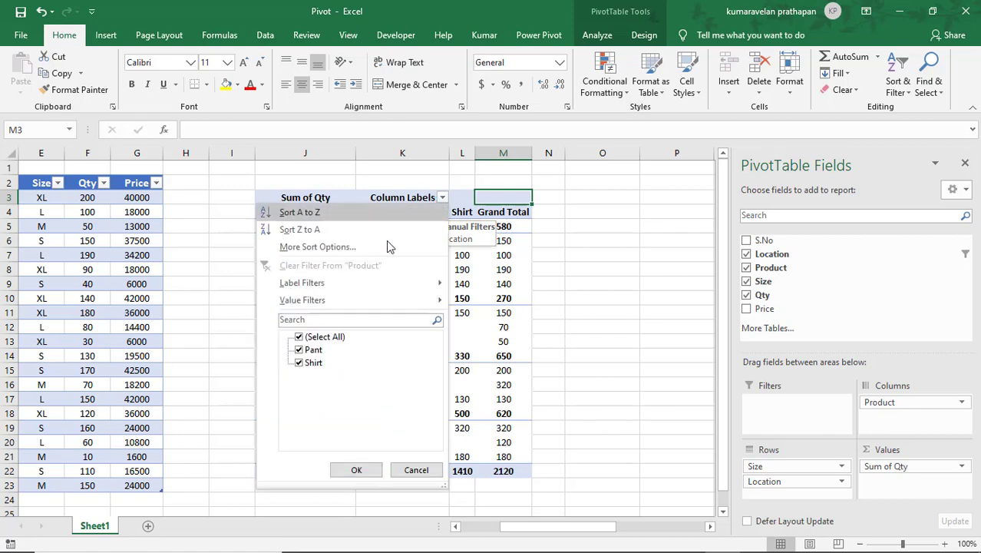
pyautogui.click(356, 470)
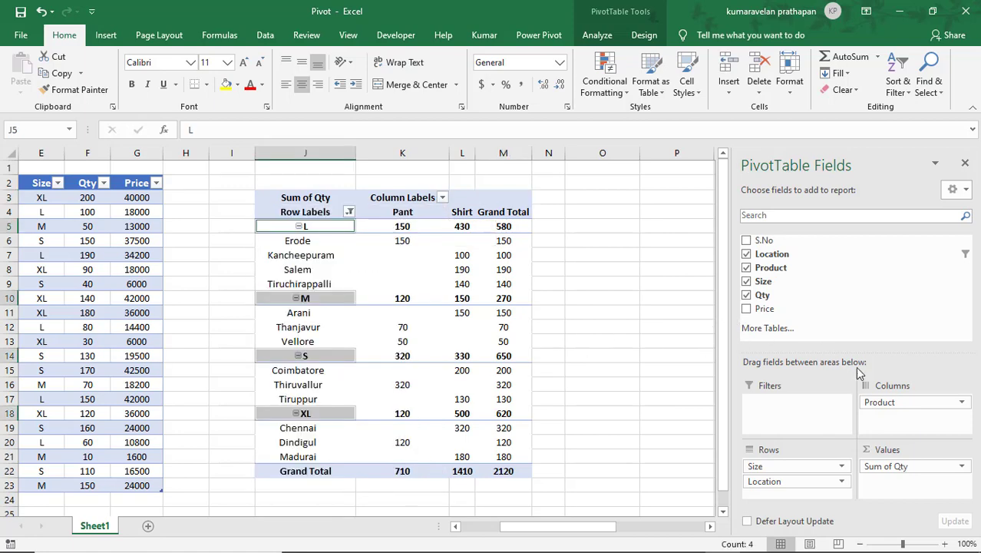
pyautogui.click(902, 402)
pyautogui.moveTo(890, 402); pyautogui.dragTo(795, 403)
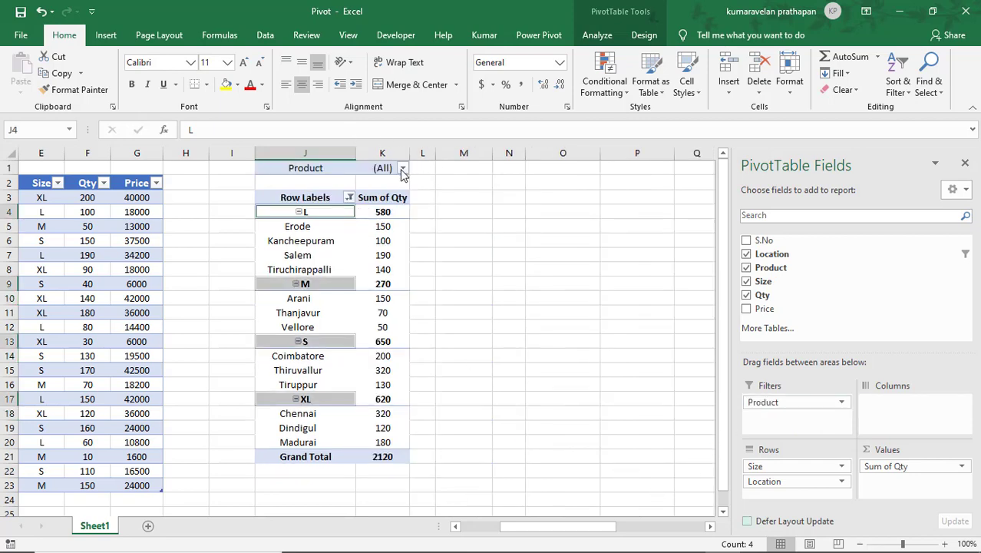
# Step: Filter the PivotTable's Product report filter to show only Pant
pyautogui.click(401, 169)
pyautogui.click(274, 213)
pyautogui.click(314, 348)
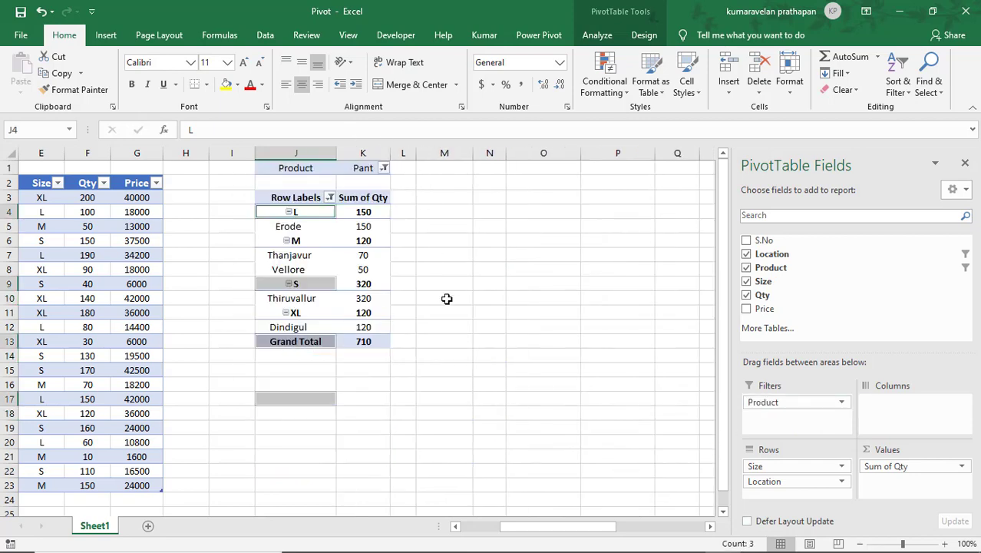
pyautogui.click(388, 221)
pyautogui.click(383, 185)
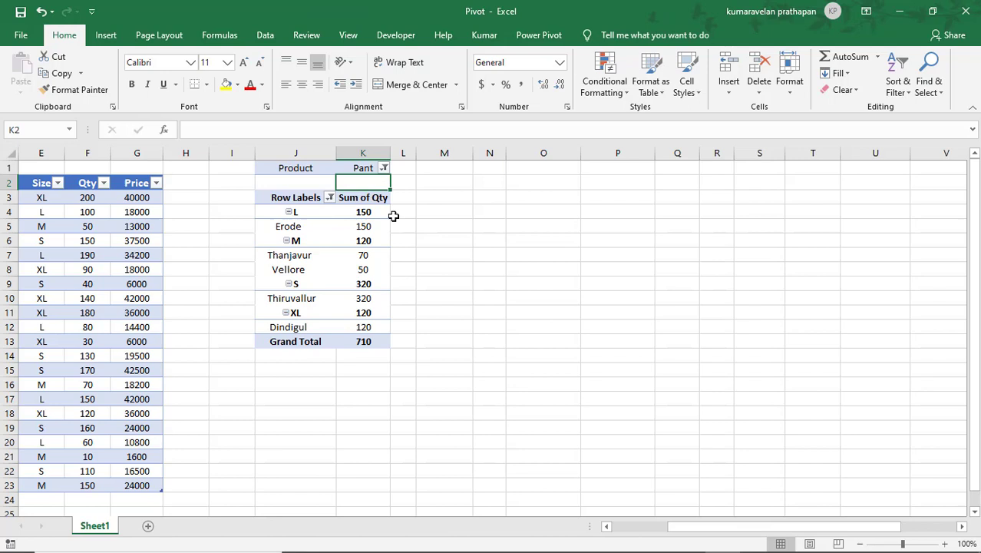
# Step: Change the PivotTable's Qty value field to summarize by Count
pyautogui.click(333, 166)
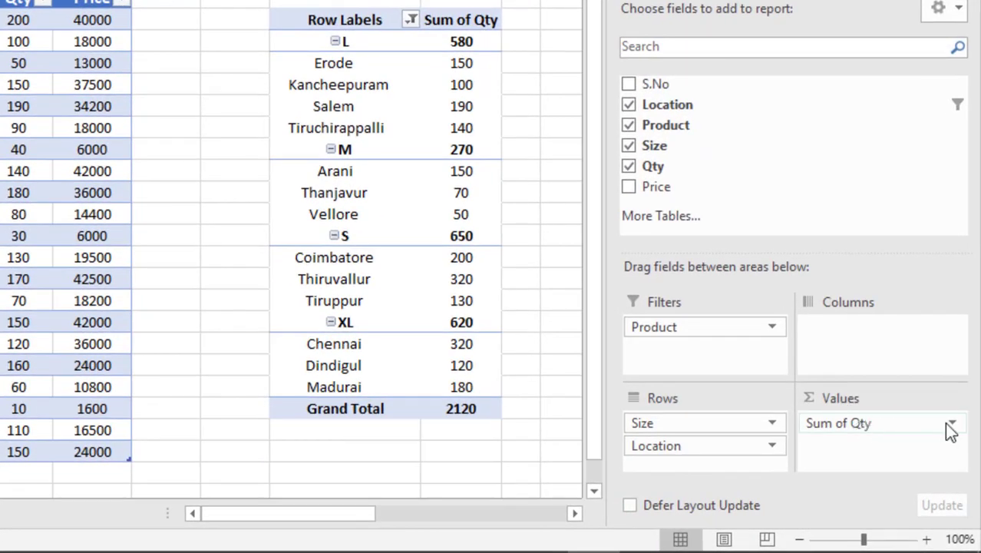
pyautogui.click(915, 423)
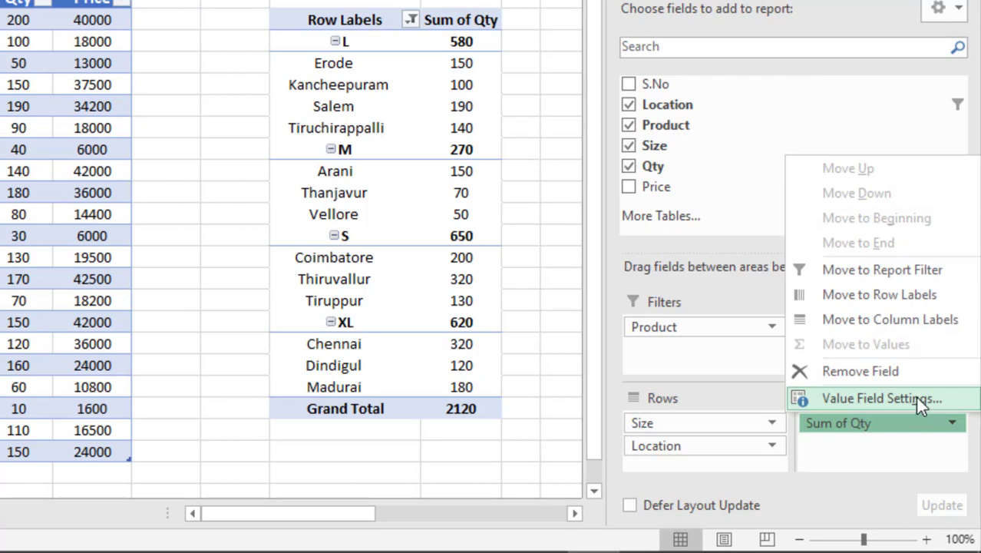
pyautogui.click(915, 396)
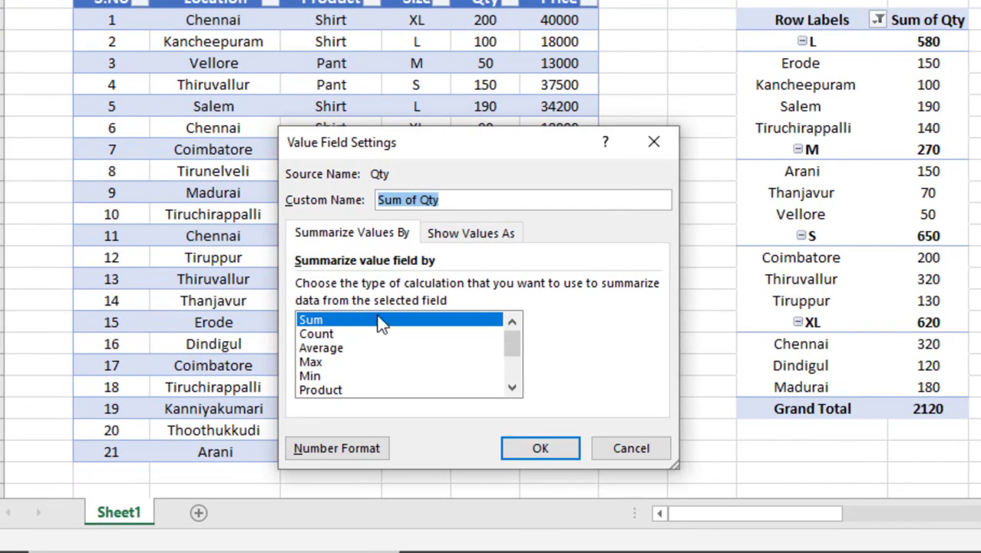
pyautogui.click(314, 336)
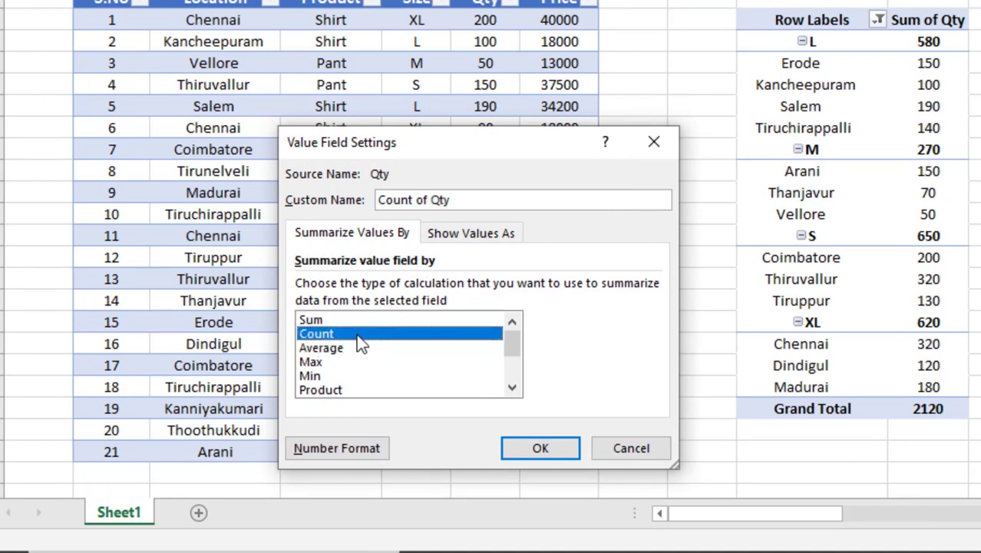
pyautogui.click(542, 447)
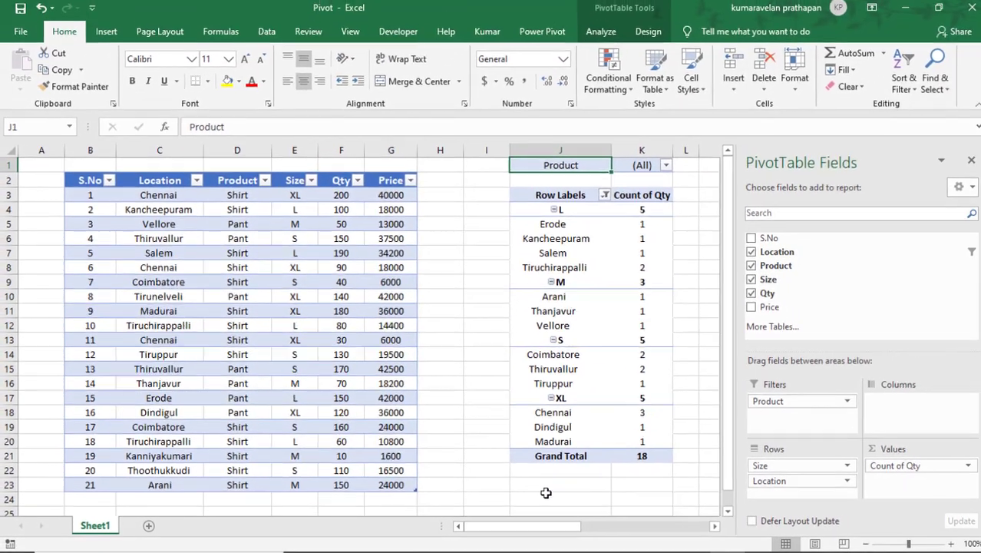